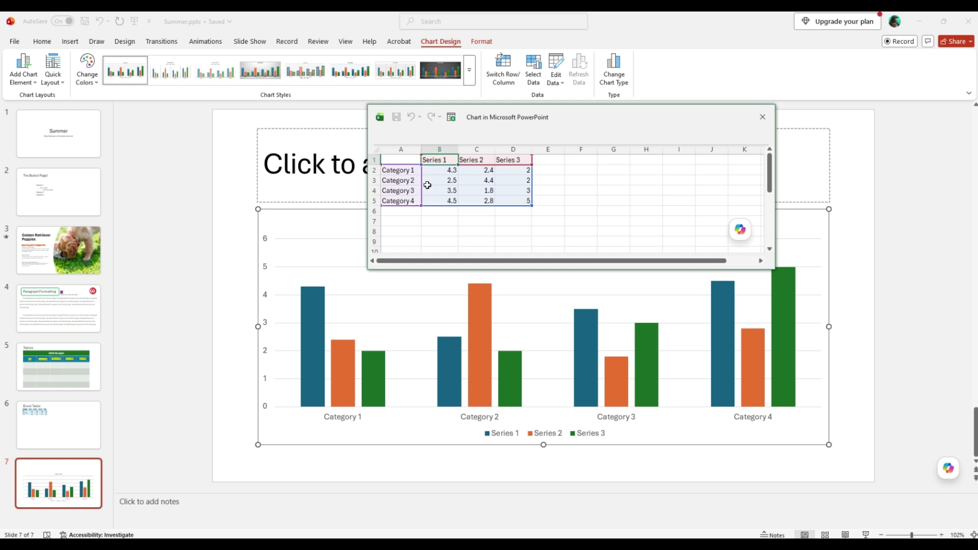
Step: Rename the Category 1 label in the chart data as Bills and clear the Category 2 label
left_click(403, 162)
left_click(407, 170)
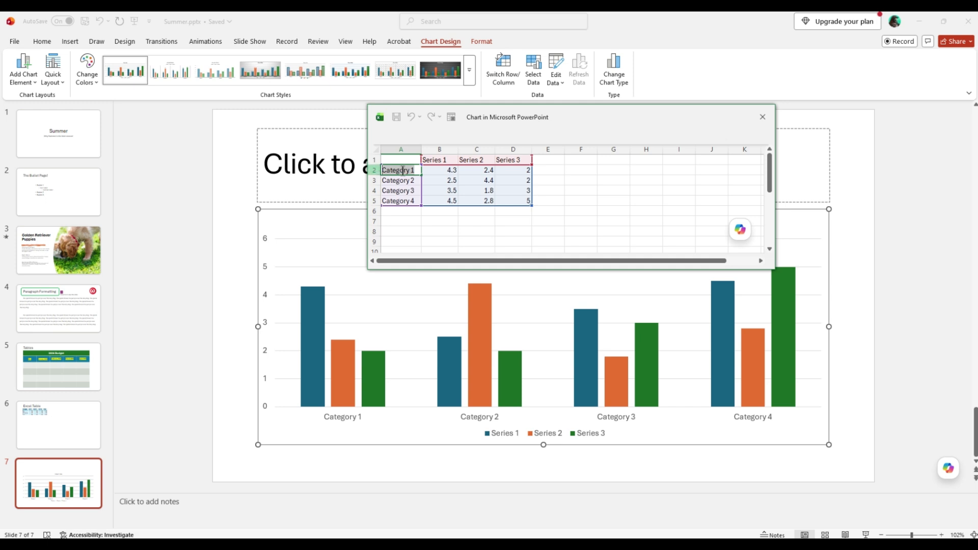
key("Delete")
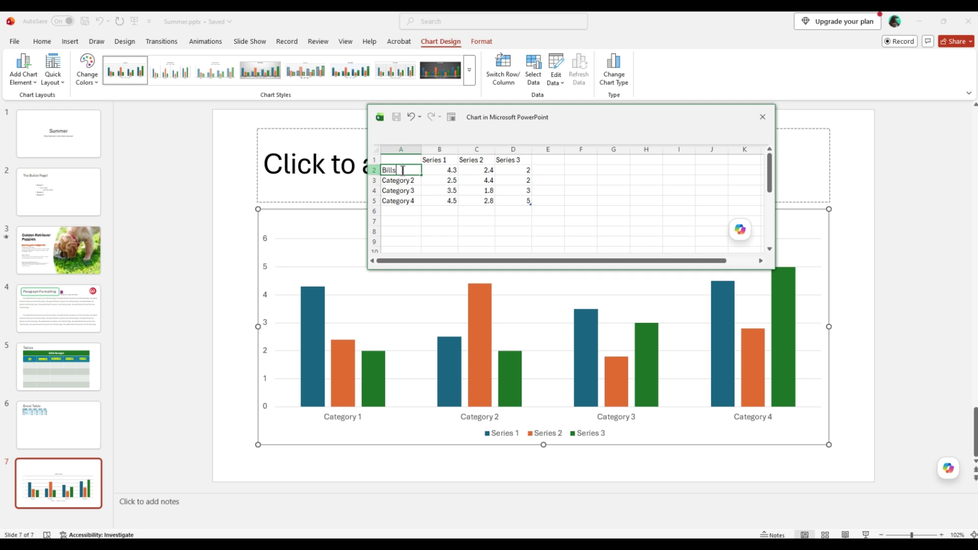
double_click(403, 183)
left_click_drag(414, 181, 377, 183)
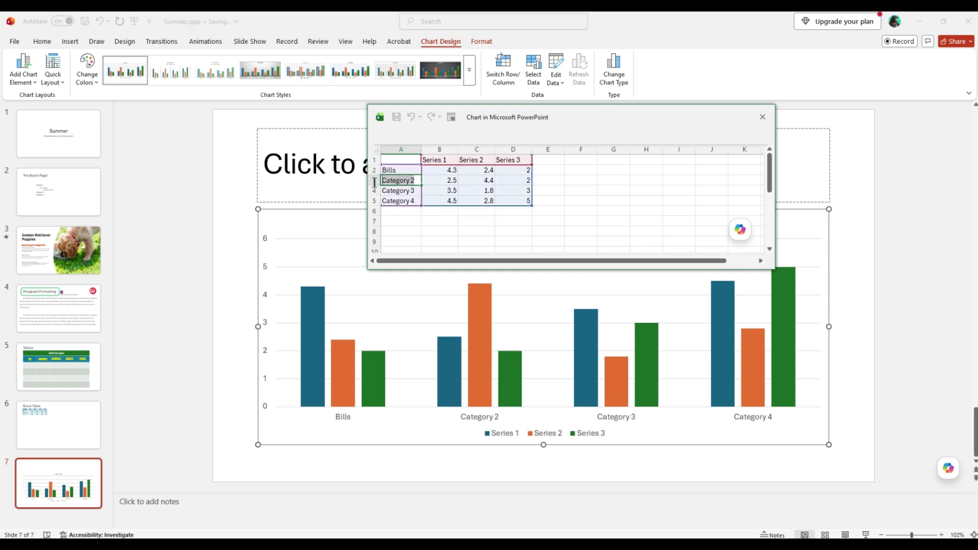
key("BackSpace")
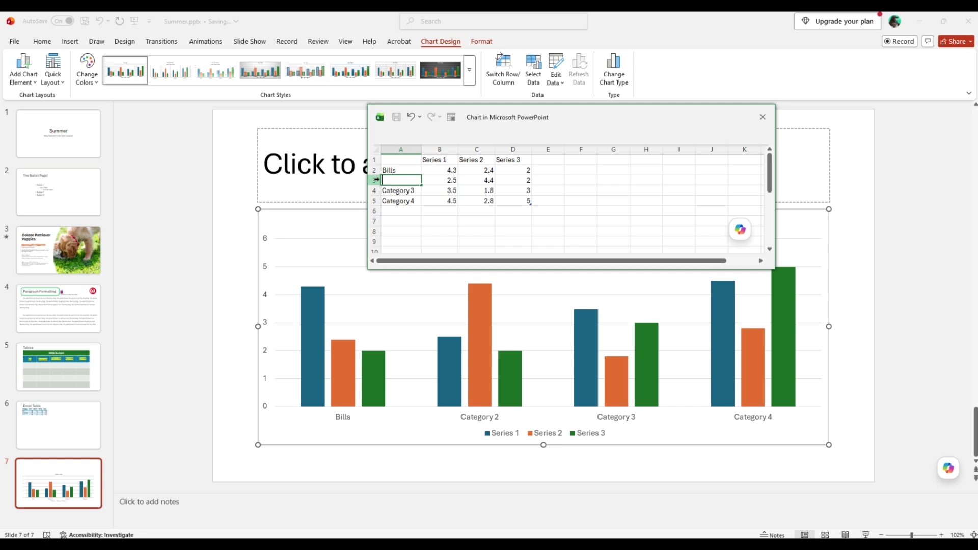
Step: Replace the first category label in cell A2 of the chart data with Mortgage
double_click(413, 169)
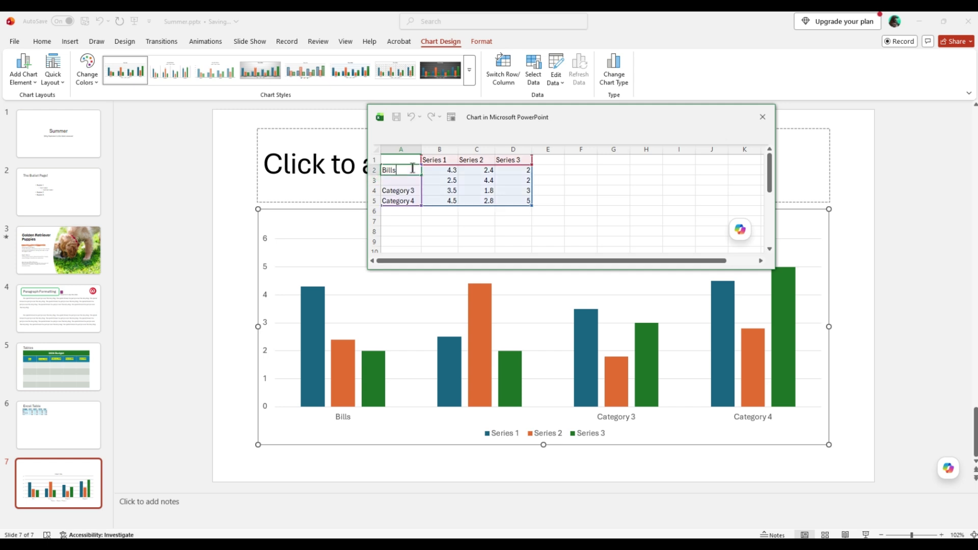
key("BackSpace")
key("BackSpace")
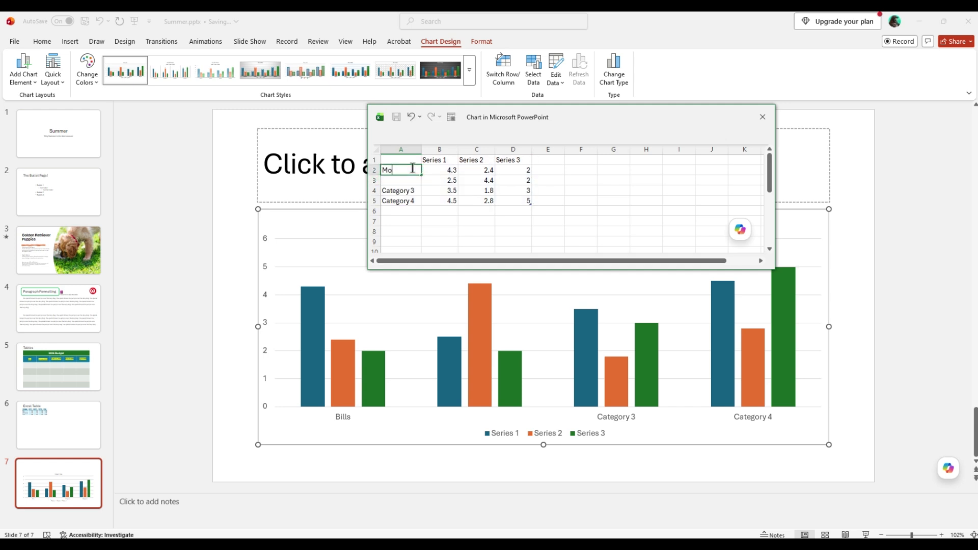
type("Mortgae")
type("e")
key("Return")
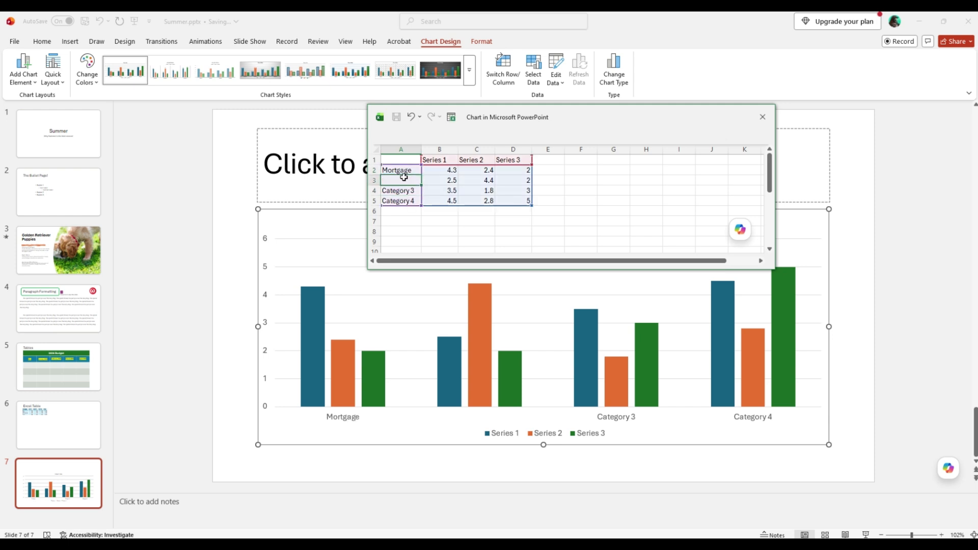
Step: Name the second and third categories of the chart data Food and Pet Expenses
type("Food")
key("Return")
type("Pet Expenses")
left_click(400, 210)
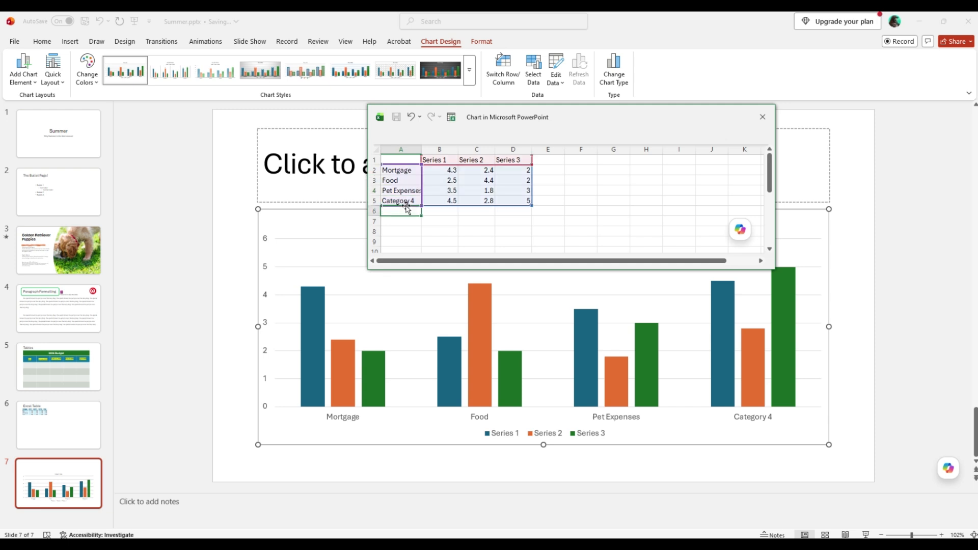
Step: Fit column A to its longest label and rename Category 4 as Hobbies
double_click(421, 148)
left_click(412, 200)
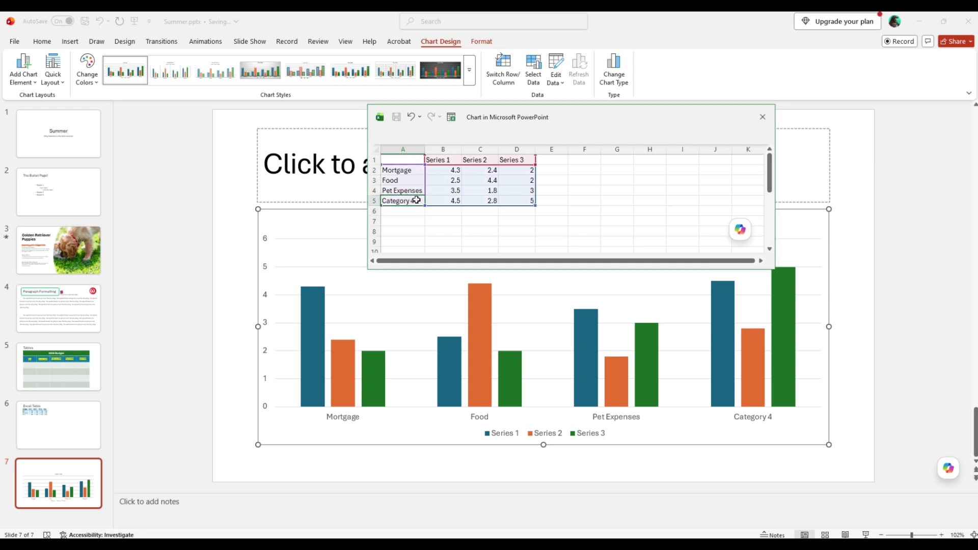
key("BackSpace")
key("BackSpace")
key("BackSpace")
key("BackSpace")
key("BackSpace")
key("BackSpace")
key("BackSpace")
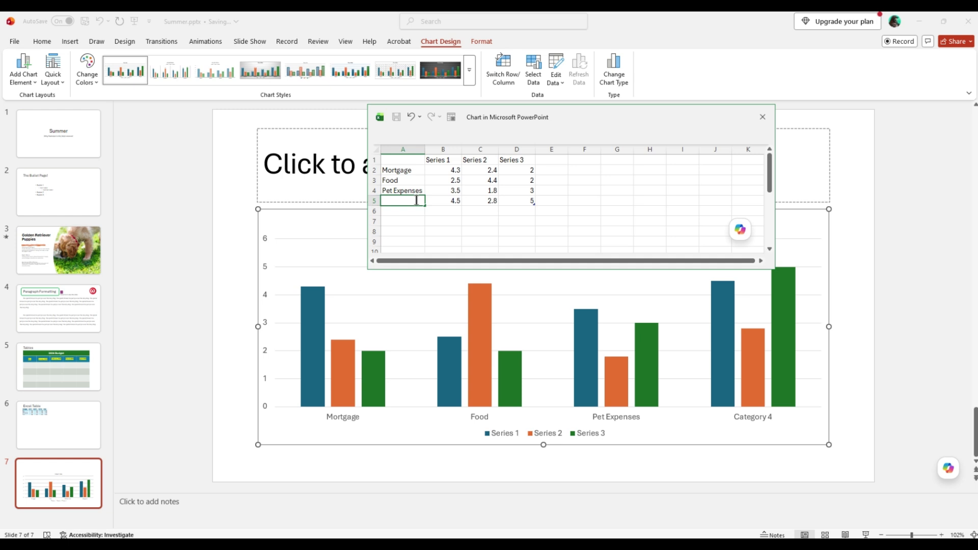
left_click(464, 183)
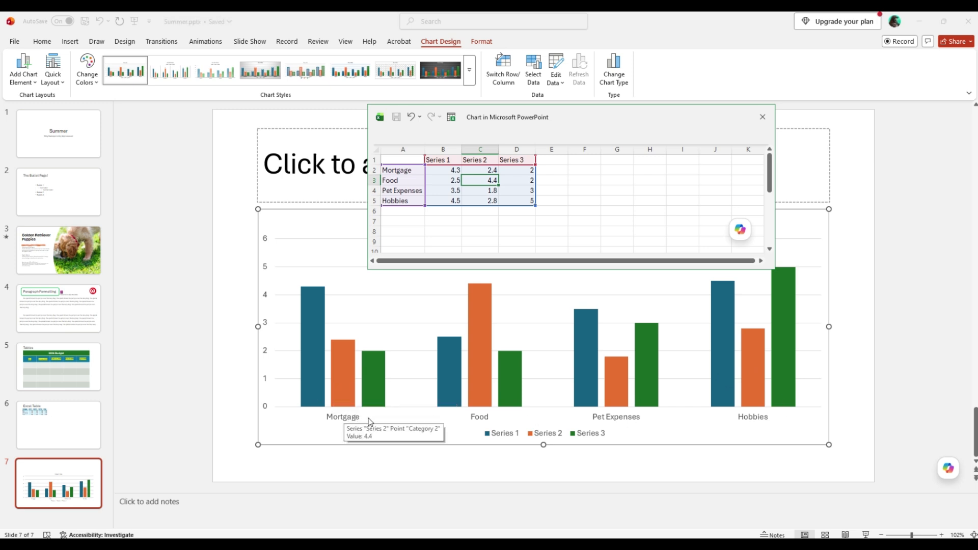
Step: Rename the three series headers of the chart data Jan, Feb and Mar
left_click(440, 159)
double_click(451, 158)
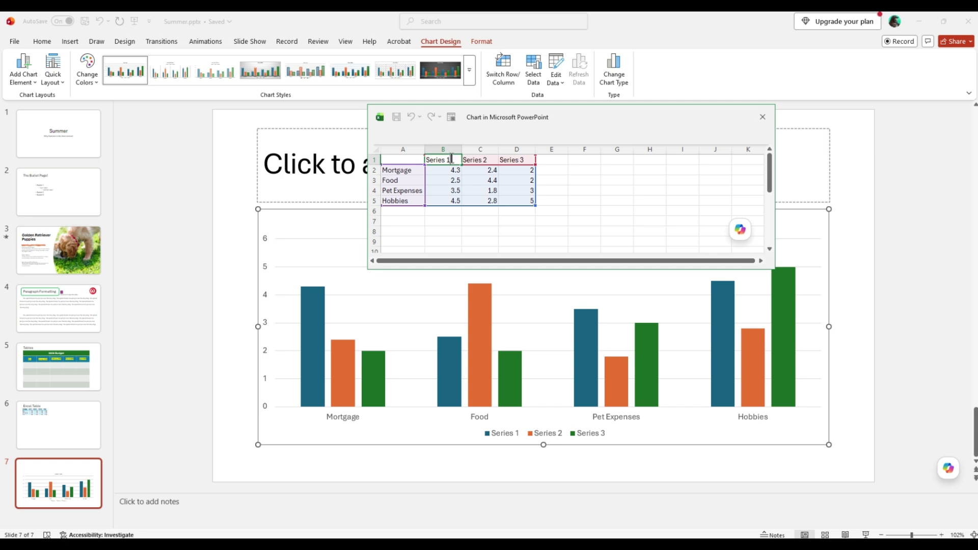
key("BackSpace")
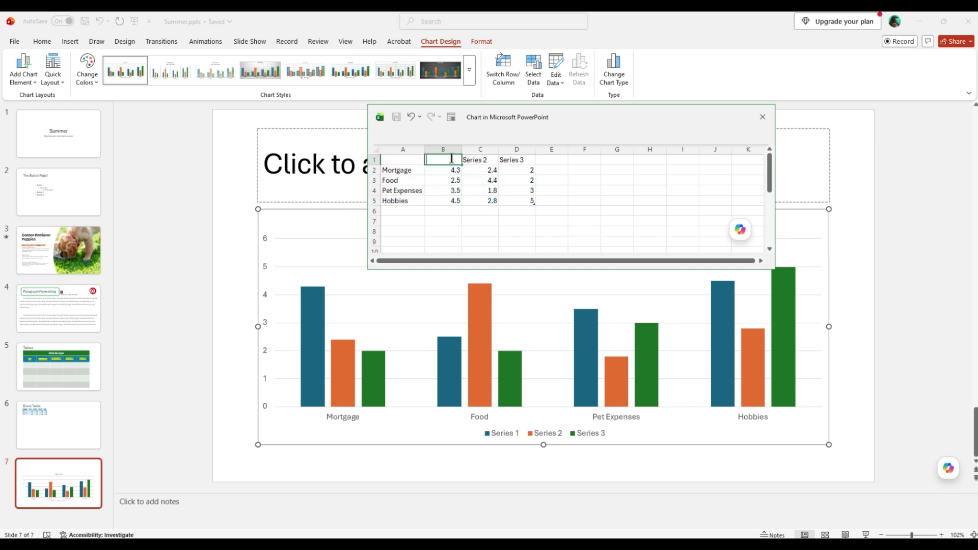
double_click(487, 159)
key("BackSpace")
key("BackSpace")
key("BackSpace")
key("BackSpace")
key("BackSpace")
key("BackSpace")
key("BackSpace")
key("BackSpace")
type("G")
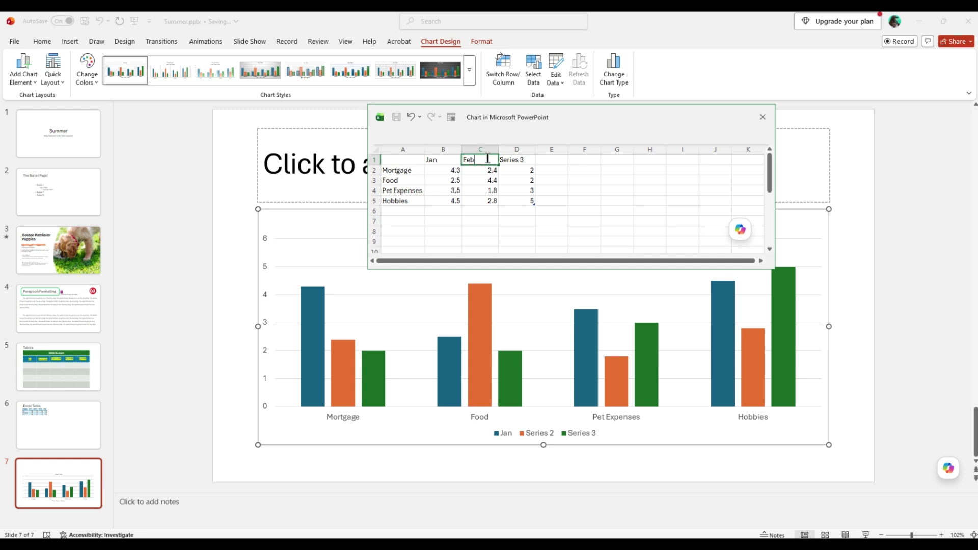
double_click(524, 160)
key("BackSpace")
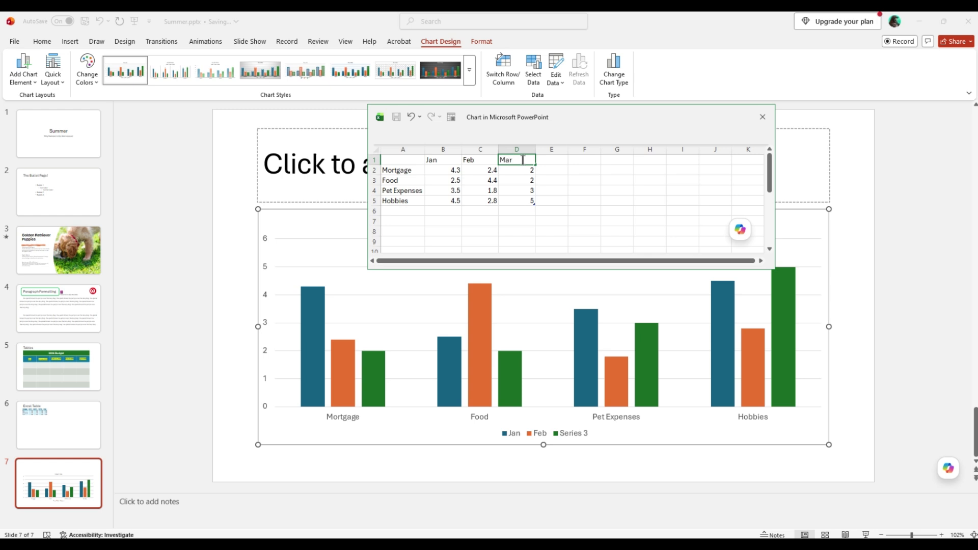
Step: Set the Mortgage value for Jan to 1000 and fill it across to Feb and Mar
left_click(455, 172)
left_click(457, 178)
double_click(454, 169)
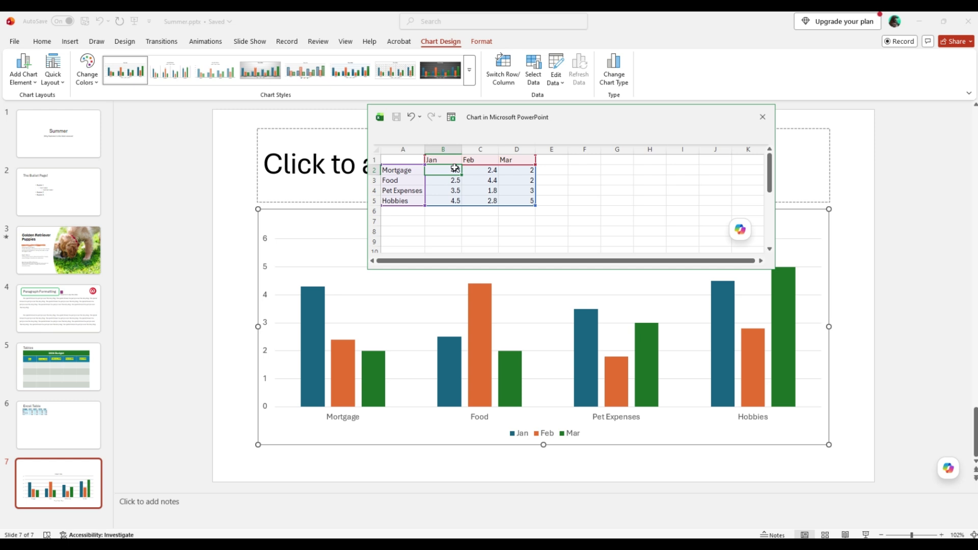
key("BackSpace")
key("BackSpace")
key("BackSpace")
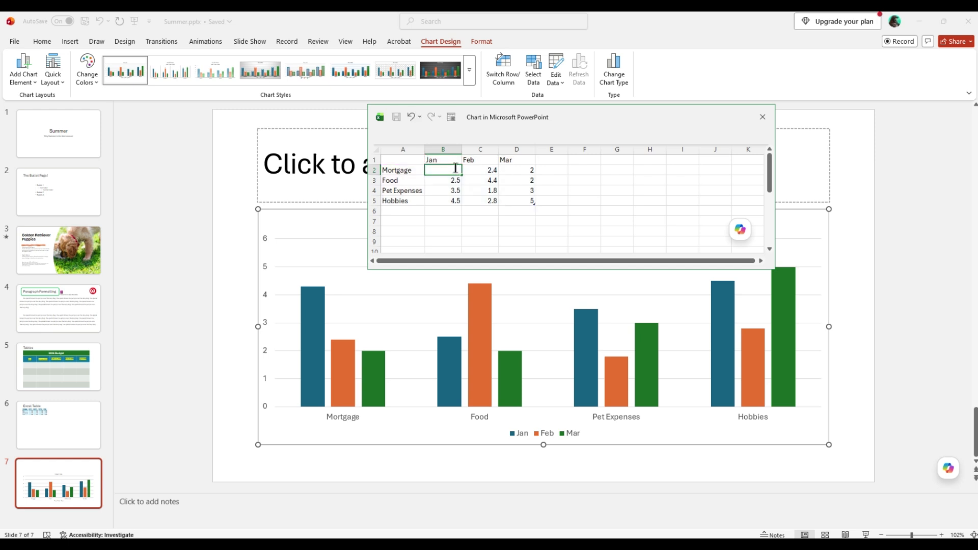
left_click(454, 179)
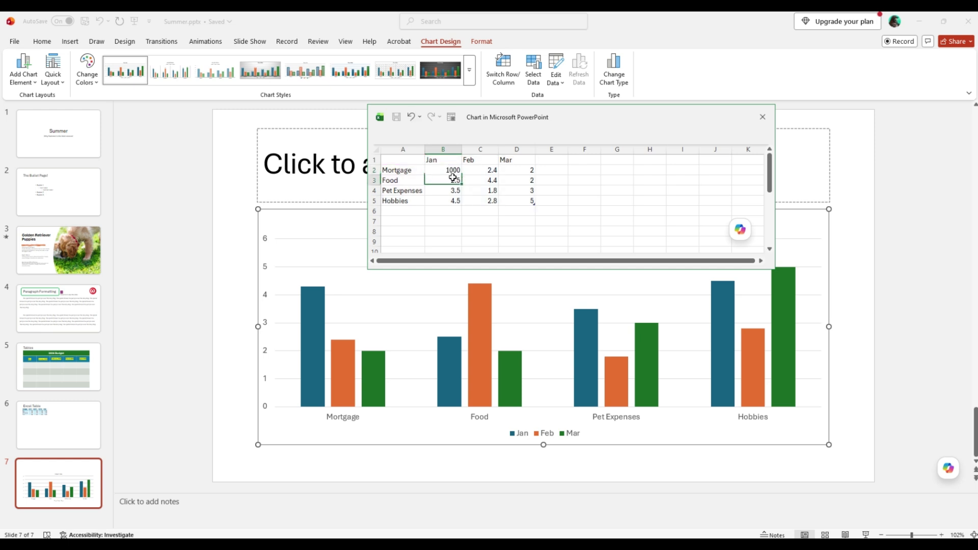
left_click(458, 171)
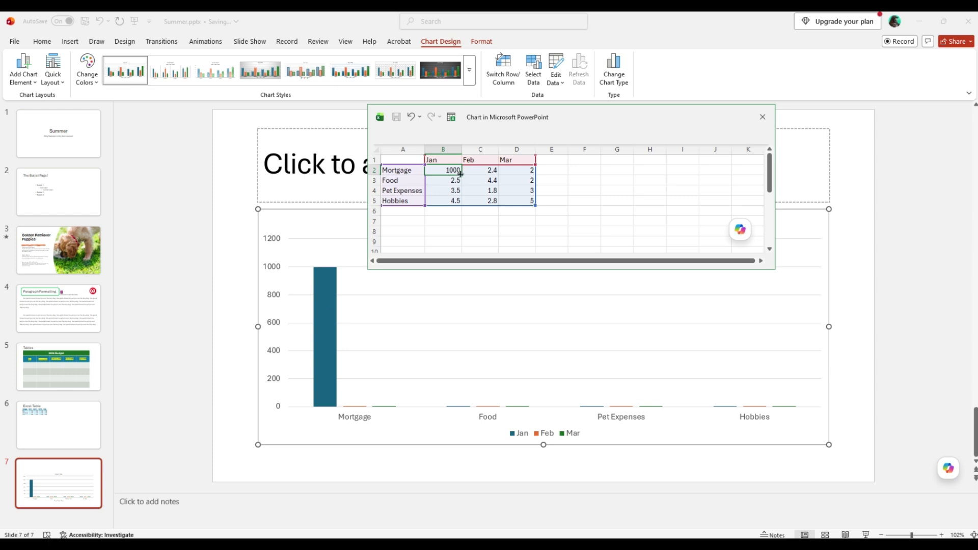
left_click_drag(460, 174, 530, 172)
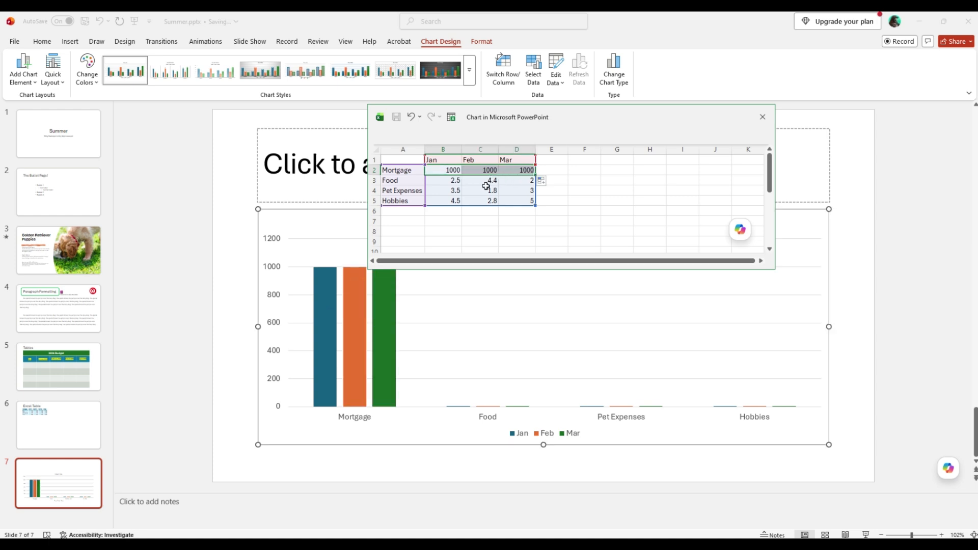
Step: Set the Food value for Jan to 500 and fill it across to Feb and Mar
left_click(442, 182)
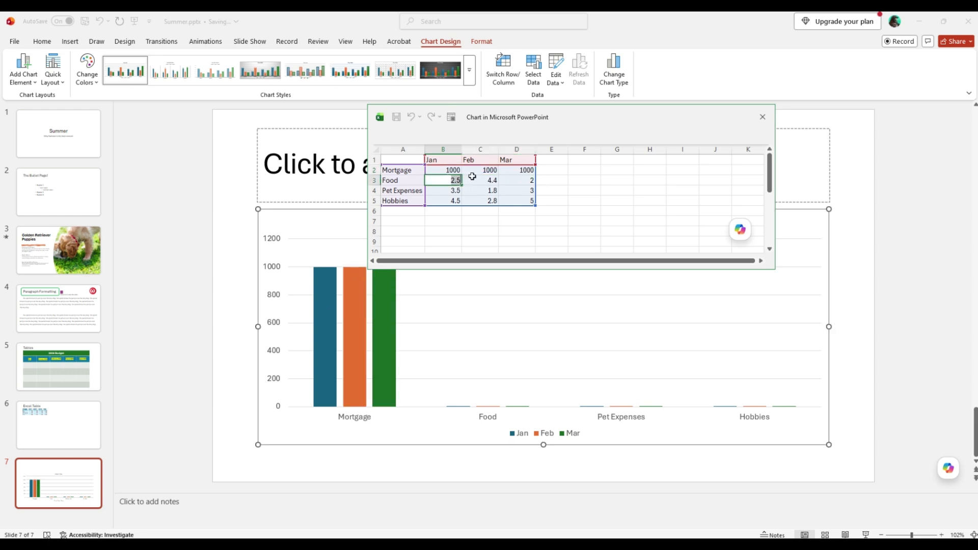
type("500")
key("Return")
left_click(458, 184)
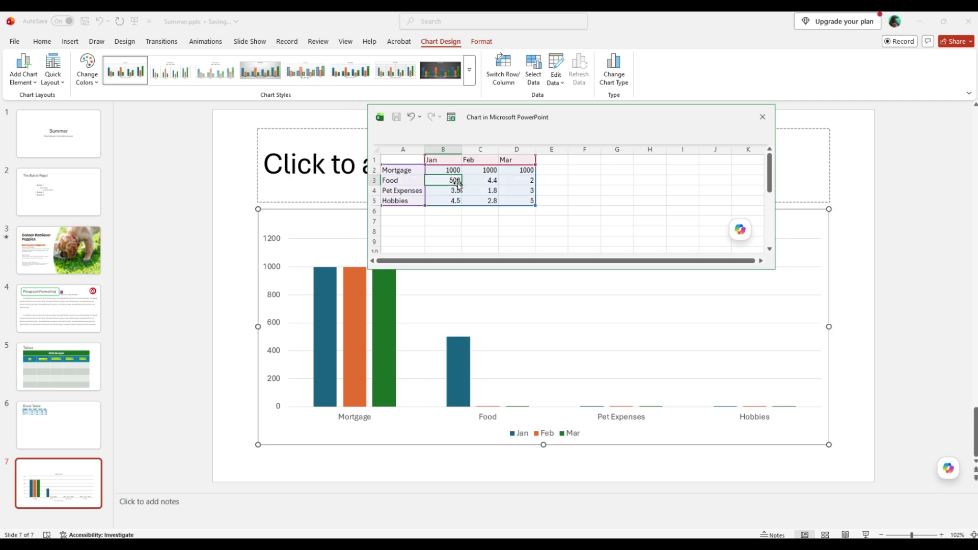
left_click_drag(461, 185, 527, 185)
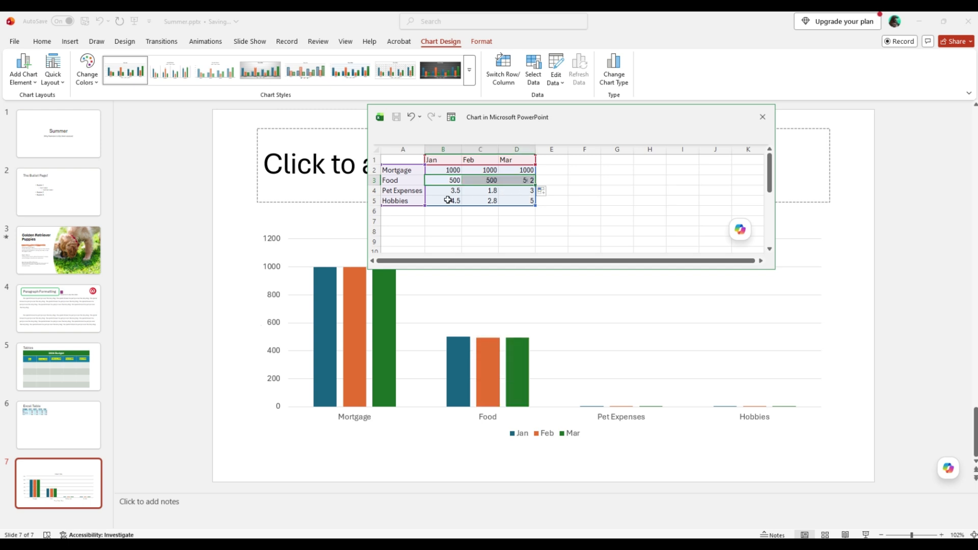
Step: Set the Pet Expenses values to 40 for Jan, 50 for Feb and 40 for Mar
double_click(437, 193)
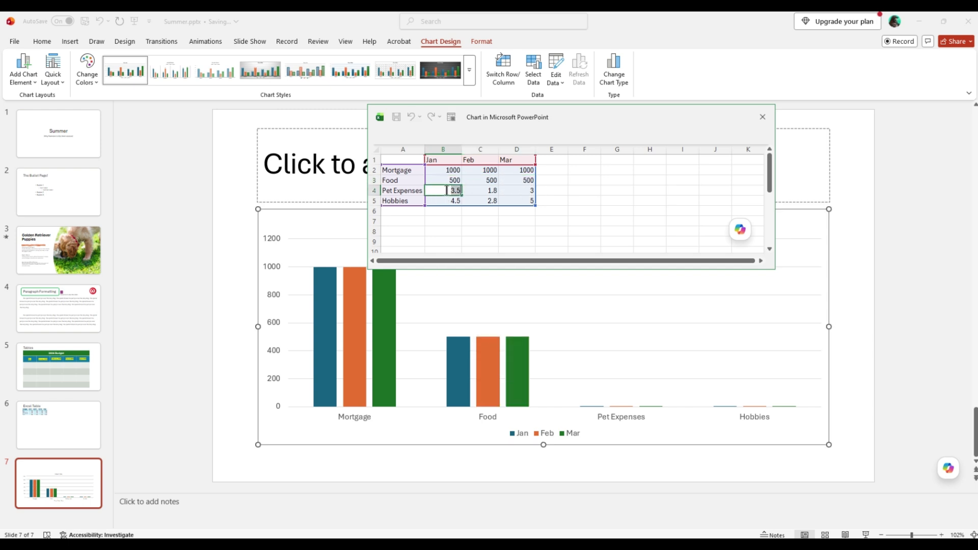
type("40")
left_click(483, 192)
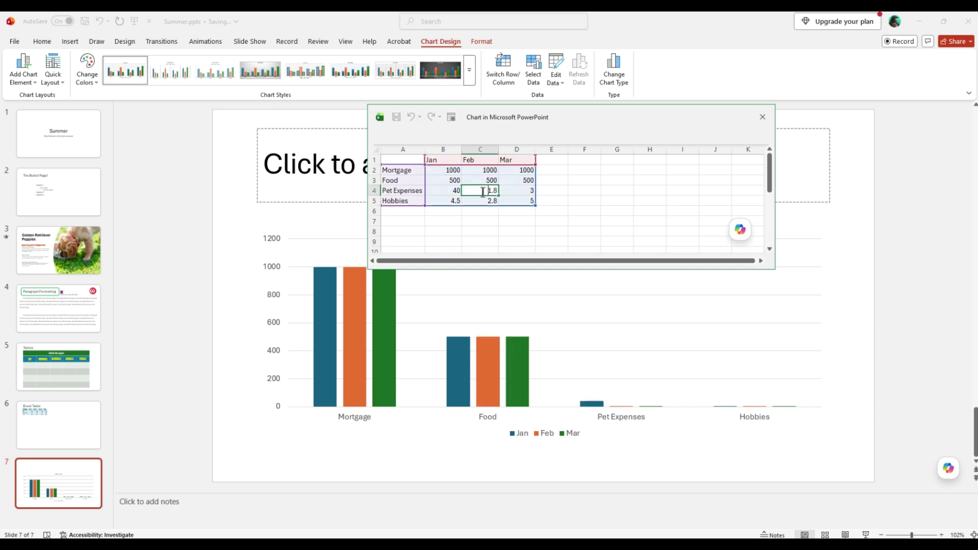
type("1")
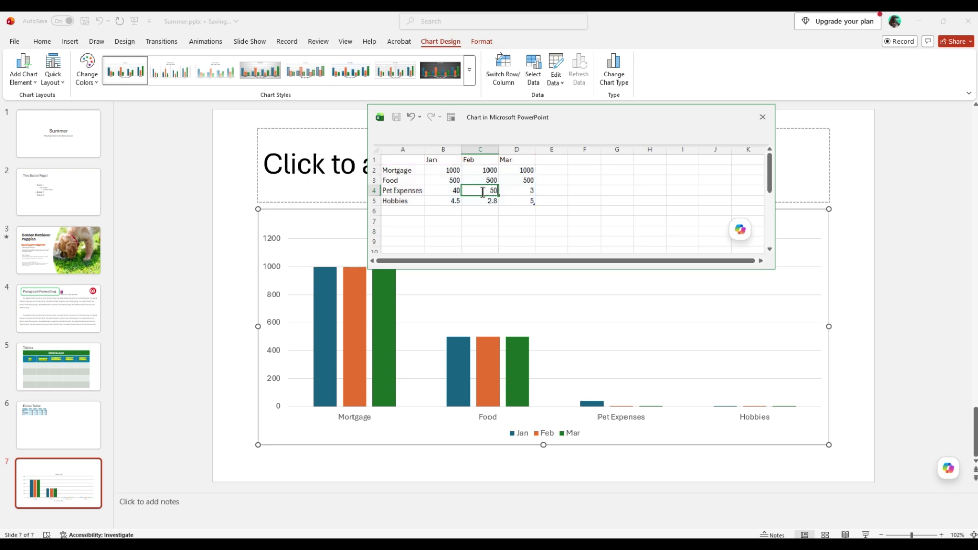
left_click(523, 190)
type("40")
Step: Set the Hobbies value for Jan to 100 and fill it across to Feb and Mar
left_click(452, 201)
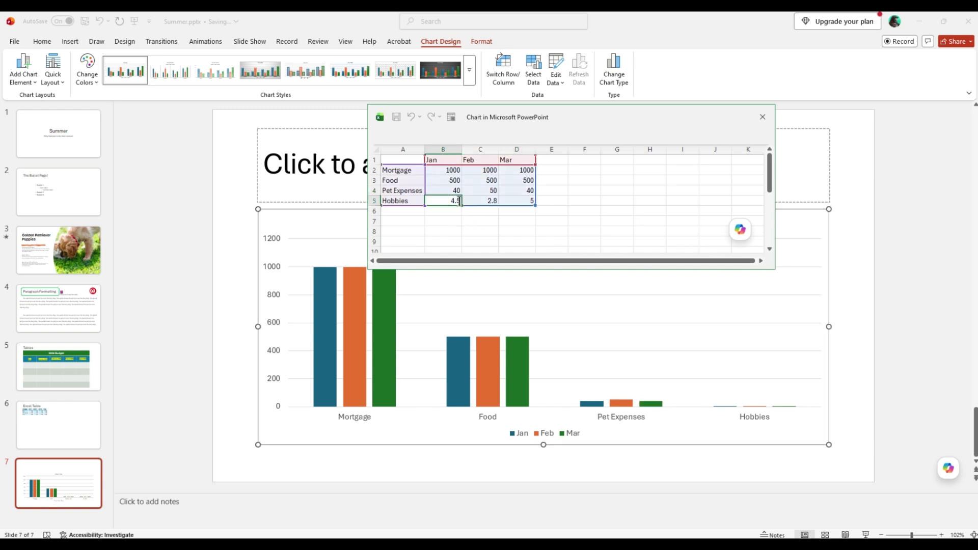
type("4")
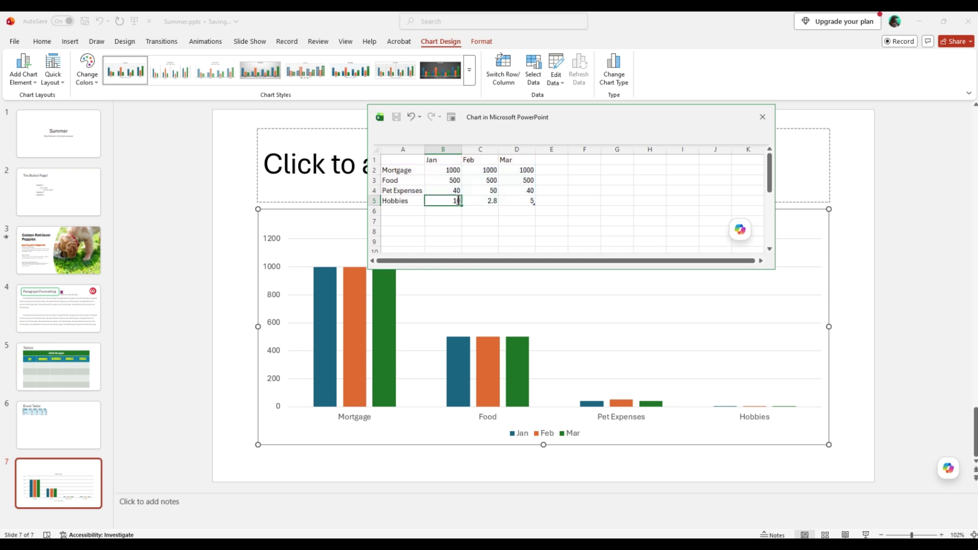
type("00")
left_click(457, 201)
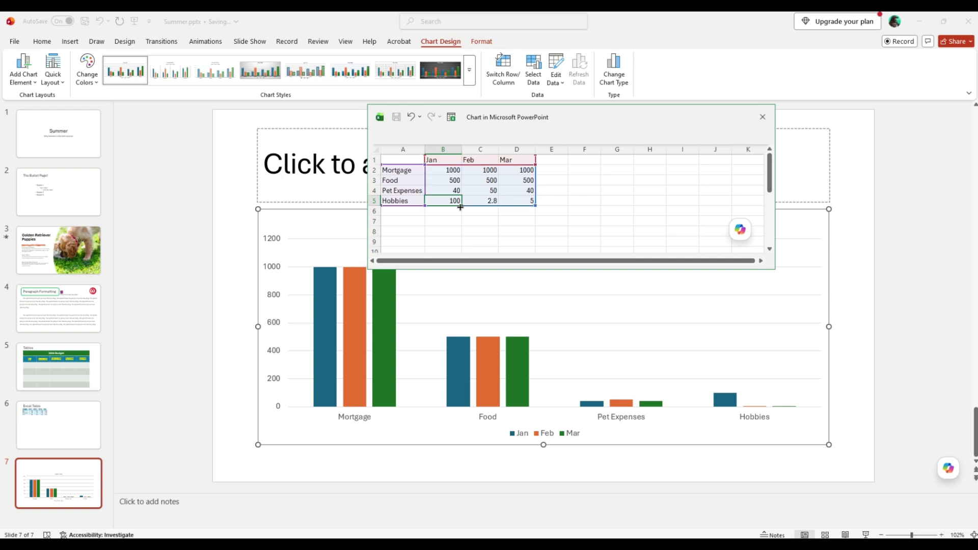
left_click_drag(461, 206, 528, 208)
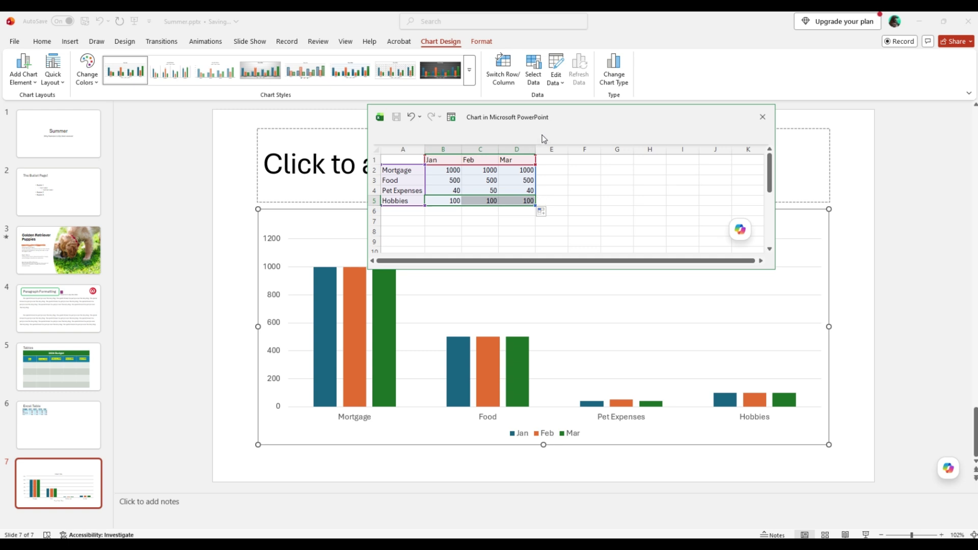
Step: Extend the chart's data range by one column to include column E and head the new series Apr
left_click_drag(576, 115, 576, 101)
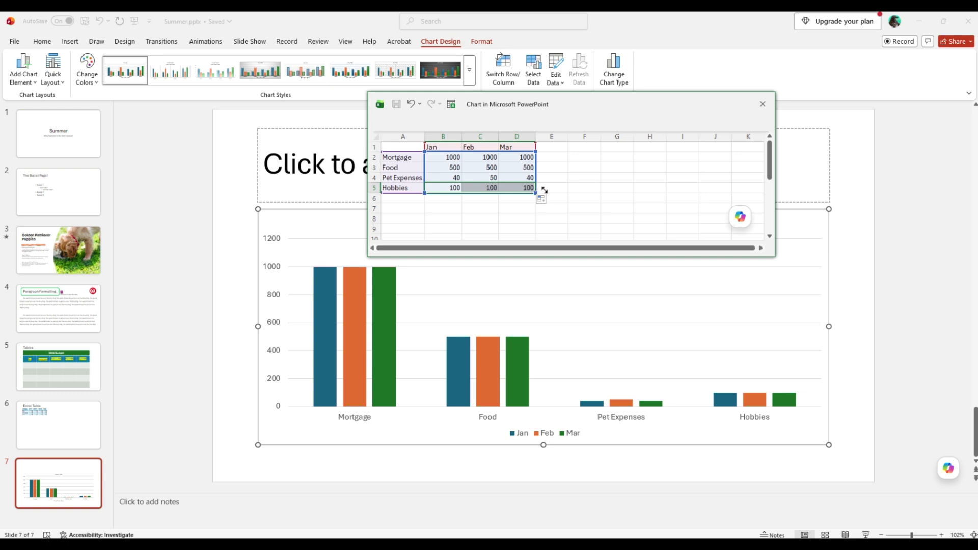
left_click_drag(544, 190, 556, 188)
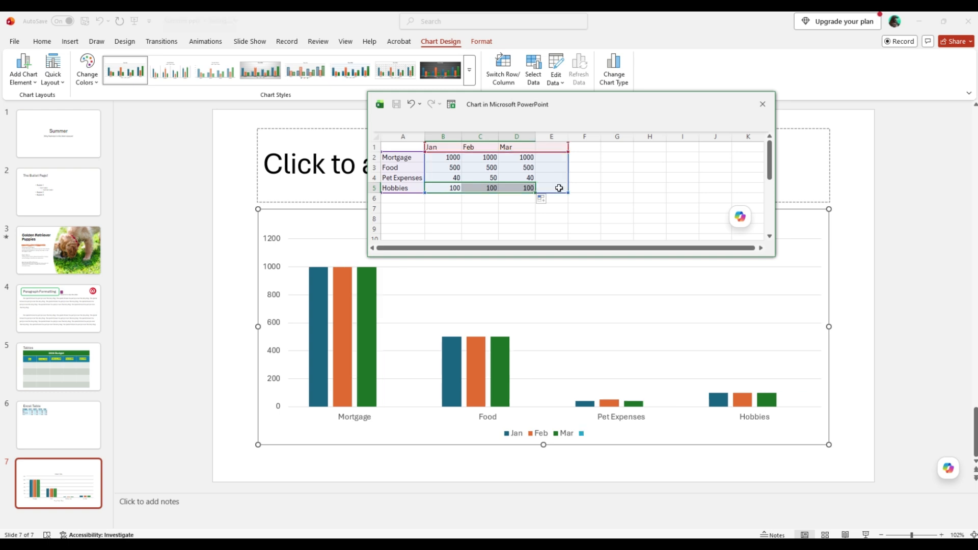
double_click(551, 147)
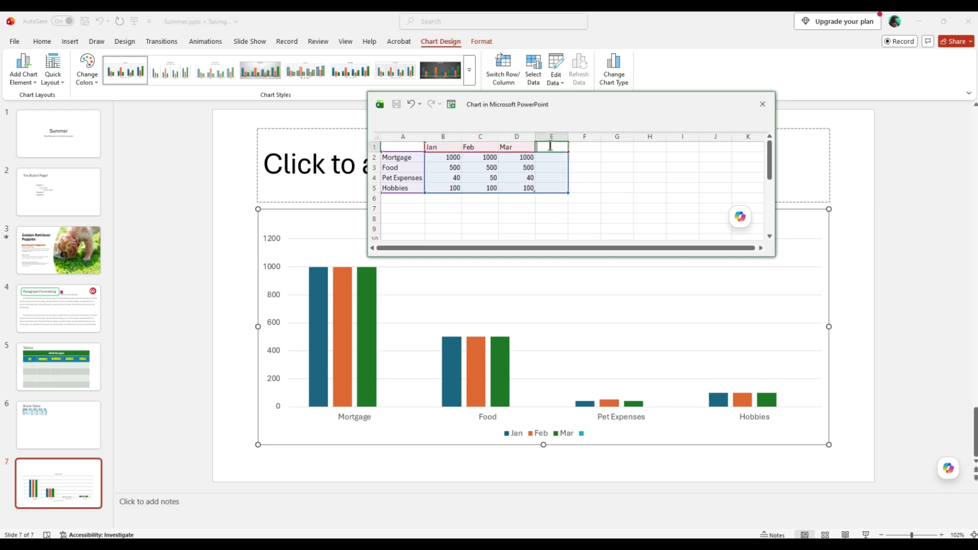
type("Apr")
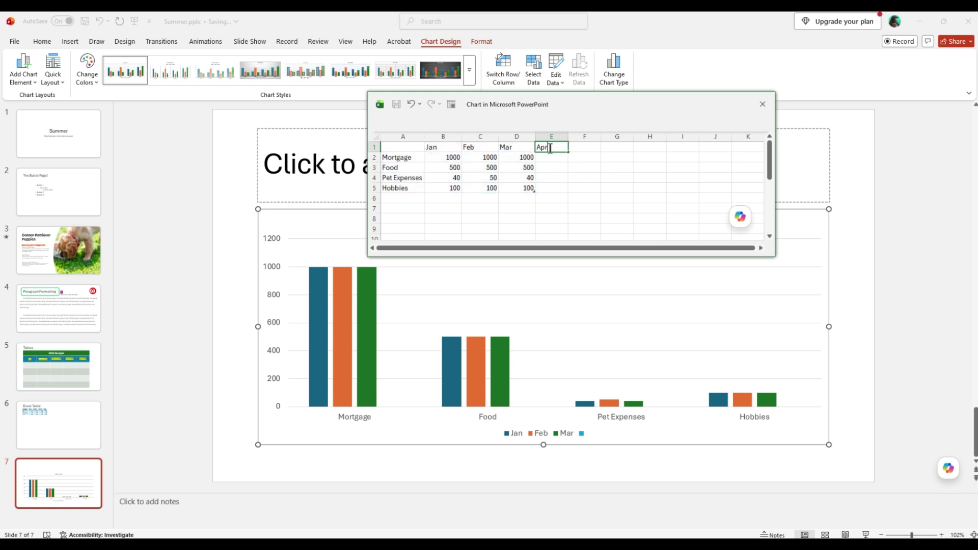
key("Return")
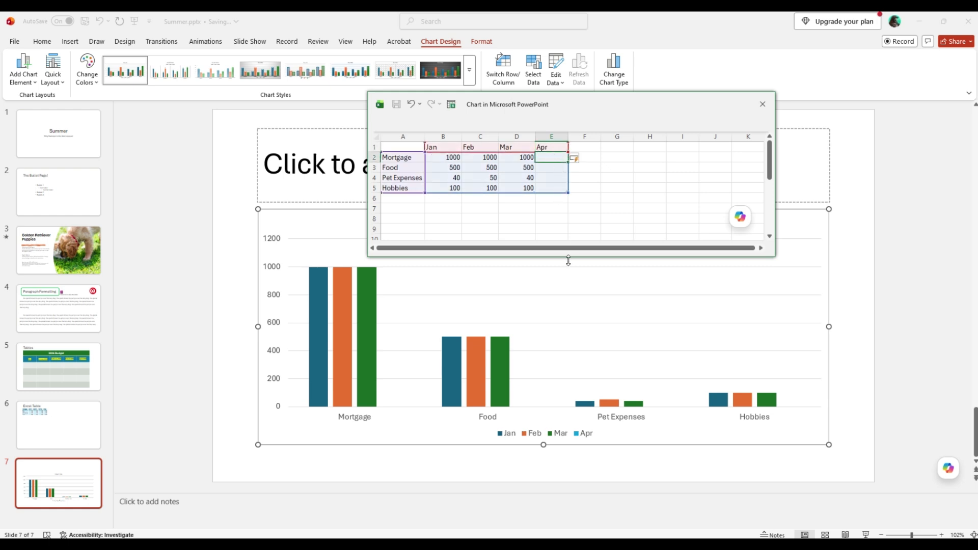
Step: Fill the Mar values for Mortgage, Food, Pet Expenses and Hobbies across into the Apr column
left_click(533, 158)
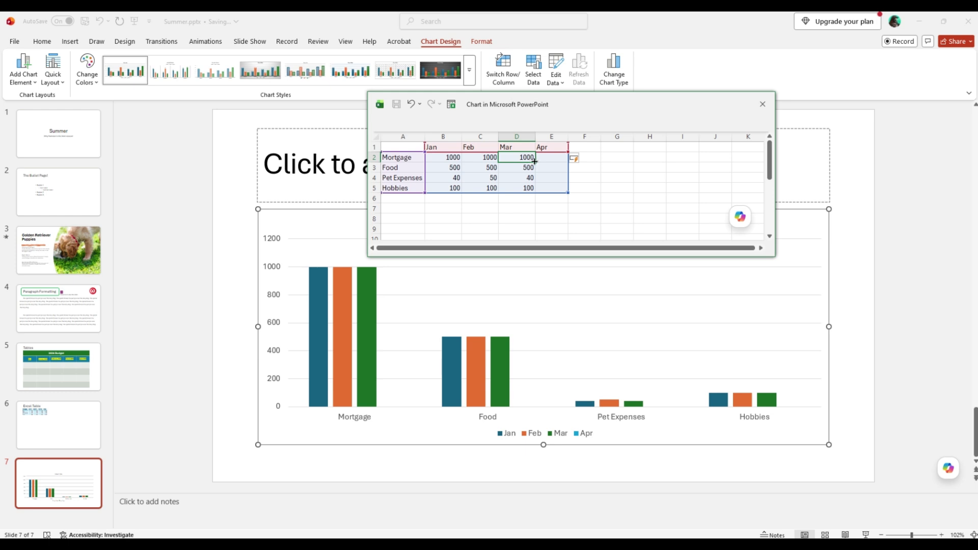
left_click_drag(536, 163, 552, 159)
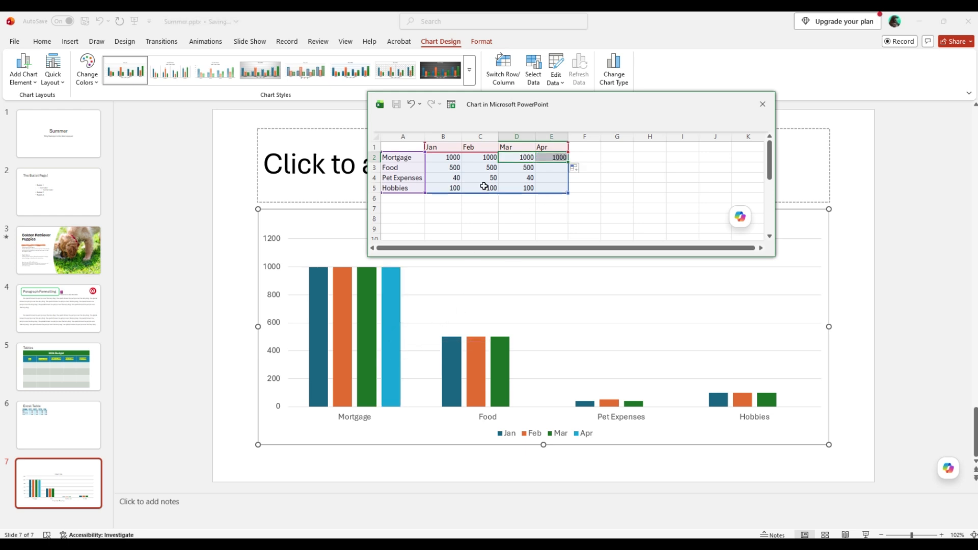
left_click(530, 167)
left_click_drag(534, 169, 553, 179)
left_click(517, 182)
left_click(531, 189)
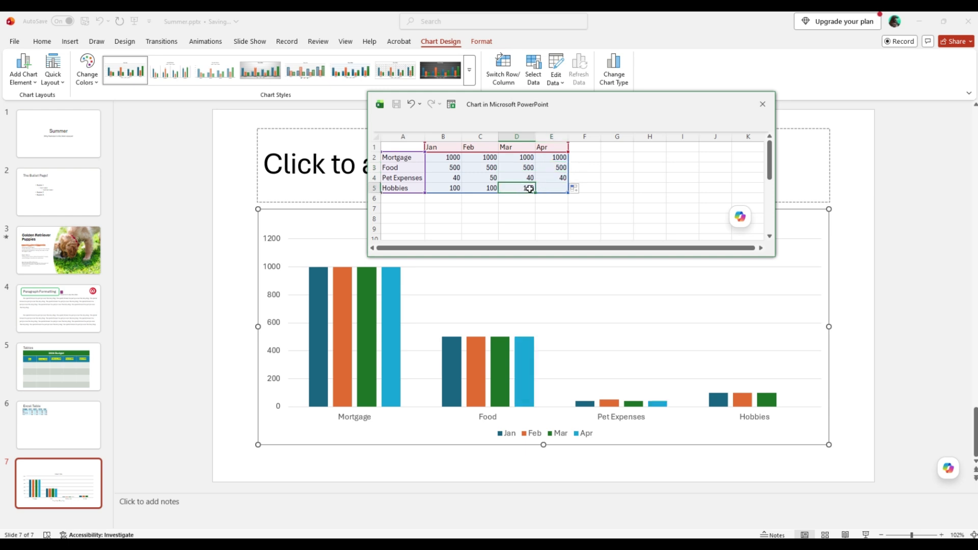
left_click_drag(534, 192, 553, 190)
left_click(552, 199)
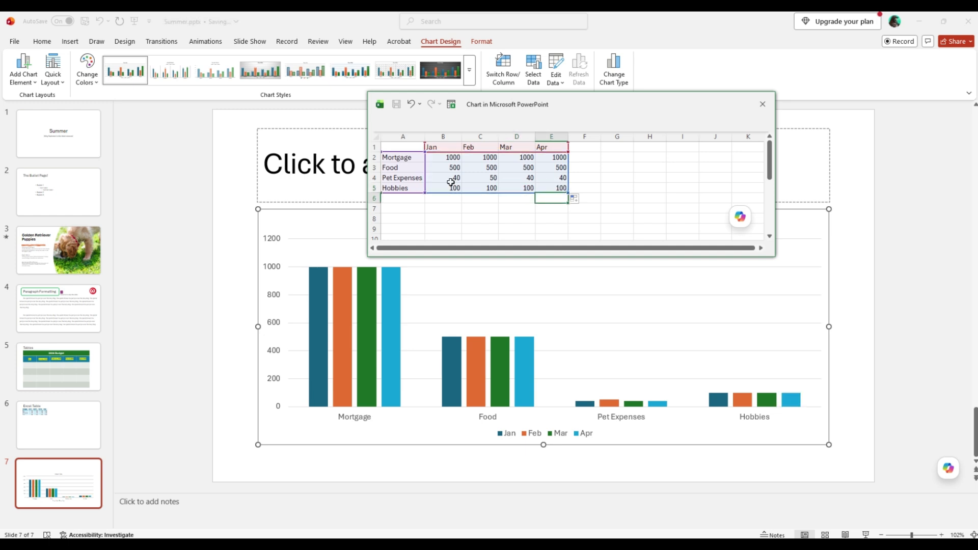
left_click(393, 179)
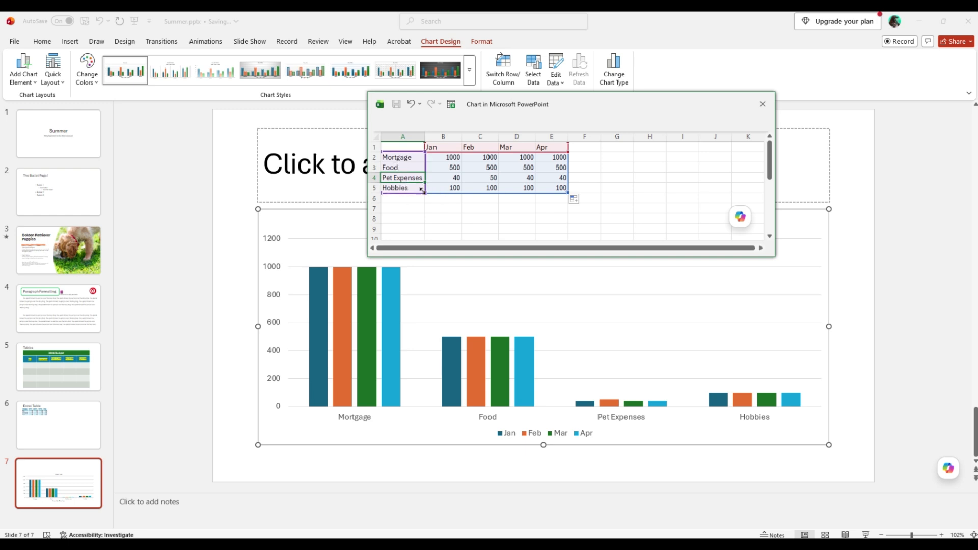
mouse_move(422, 191)
left_mouse_down()
mouse_move(422, 202)
mouse_move(422, 191)
left_mouse_up()
Step: Switch the chart's rows and columns, toggle back once to compare, and leave the months along the horizontal axis with expense categories as series
left_click(341, 264)
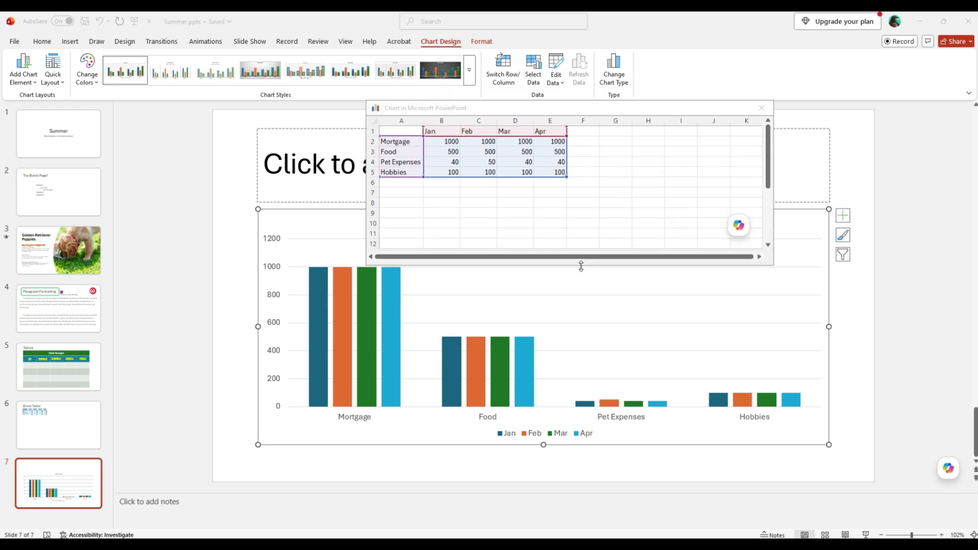
left_click(505, 65)
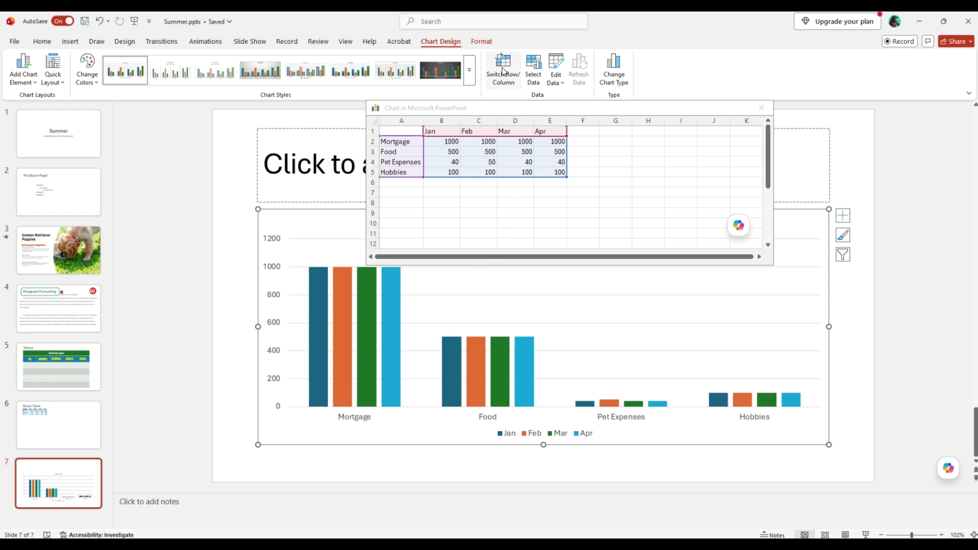
left_click(503, 71)
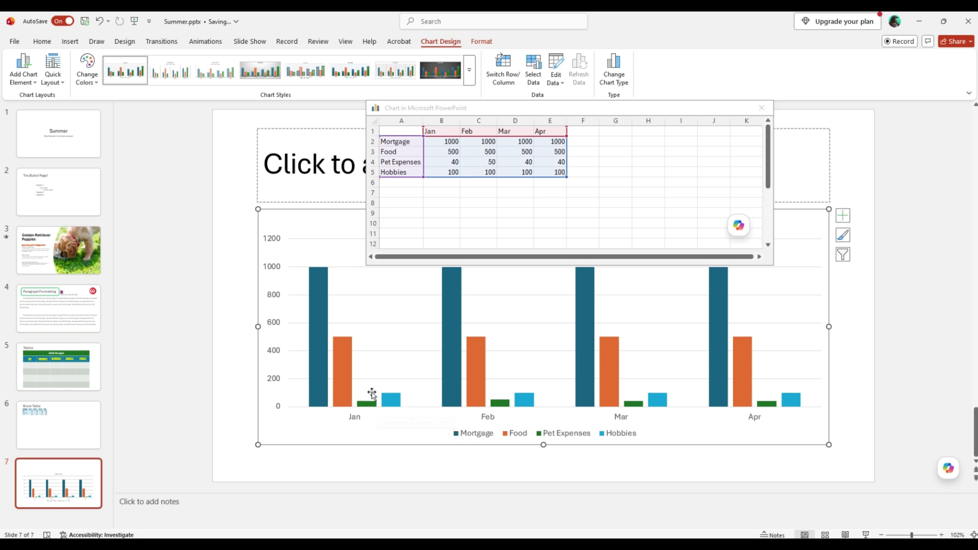
left_click(502, 81)
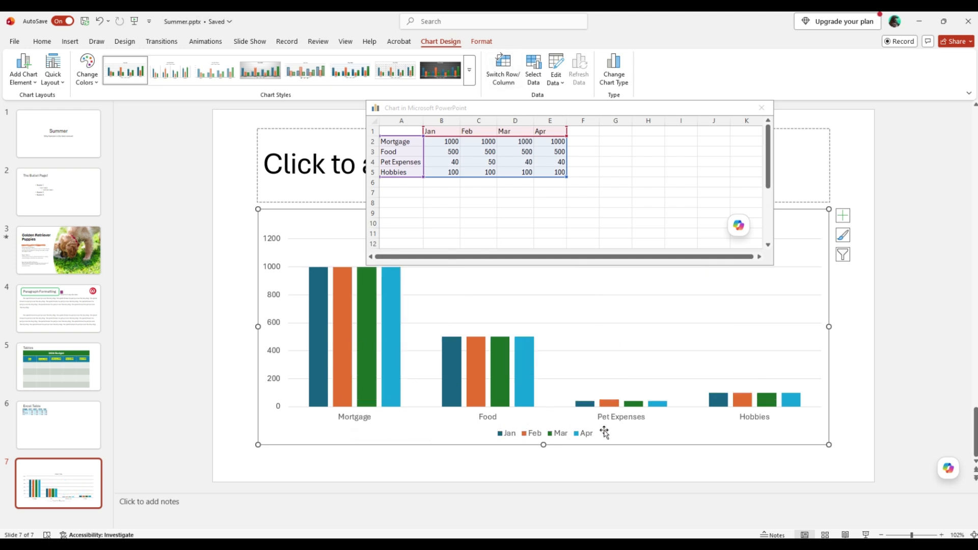
left_click(505, 79)
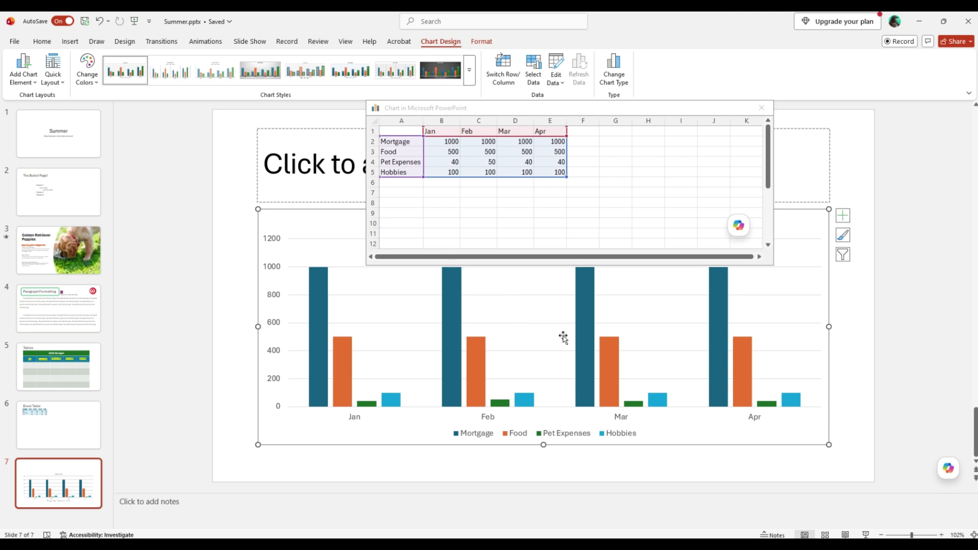
Step: Look over the chart types available for the expenses chart and leave without changing the type
left_click(610, 82)
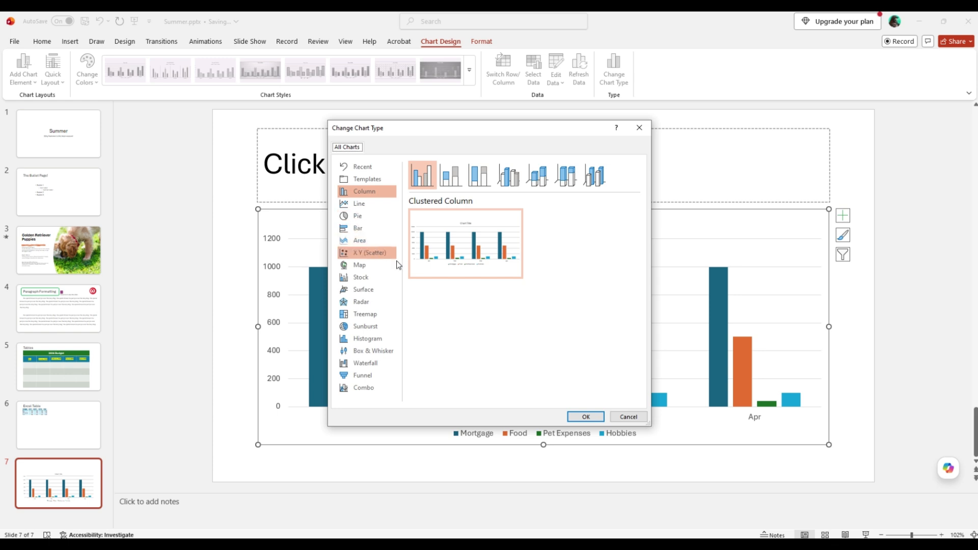
left_click(632, 417)
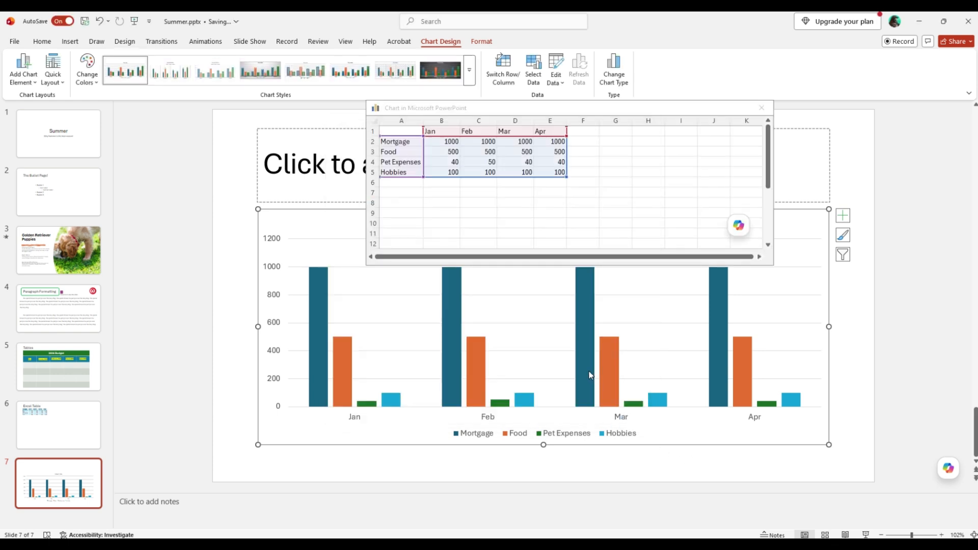